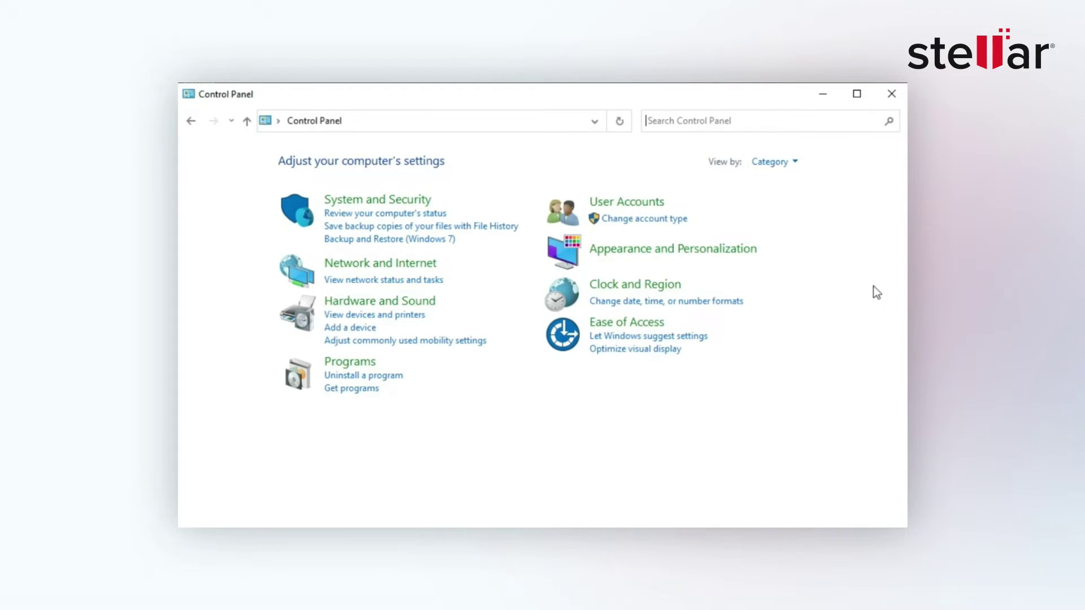
Enable 'Show hidden files, folders and drives' in Folder Options under Appearance and Personalization.
click(733, 259)
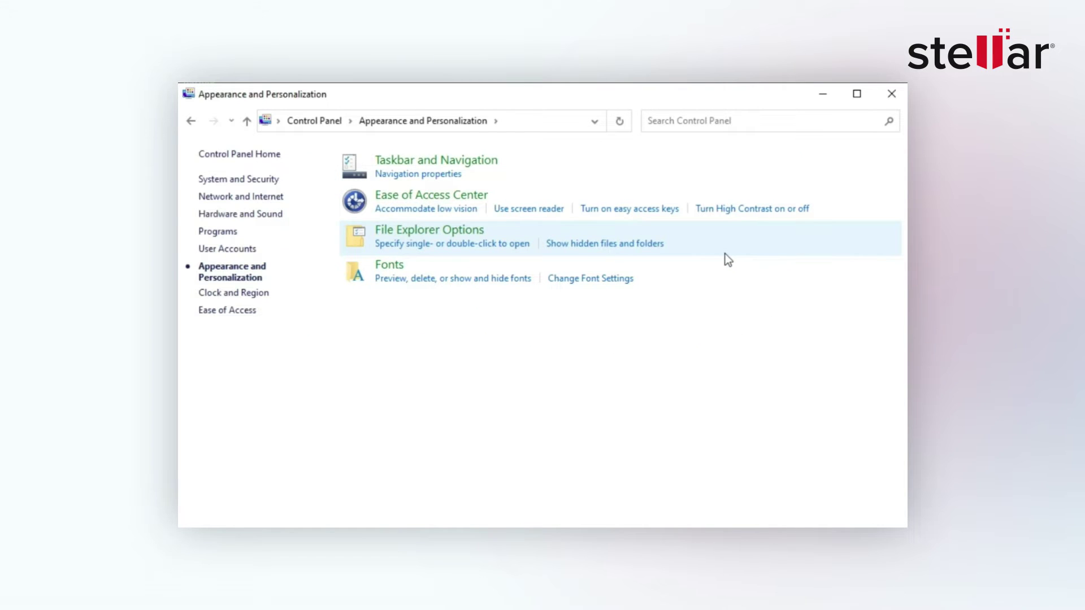
click(594, 246)
drag(448, 154, 482, 146)
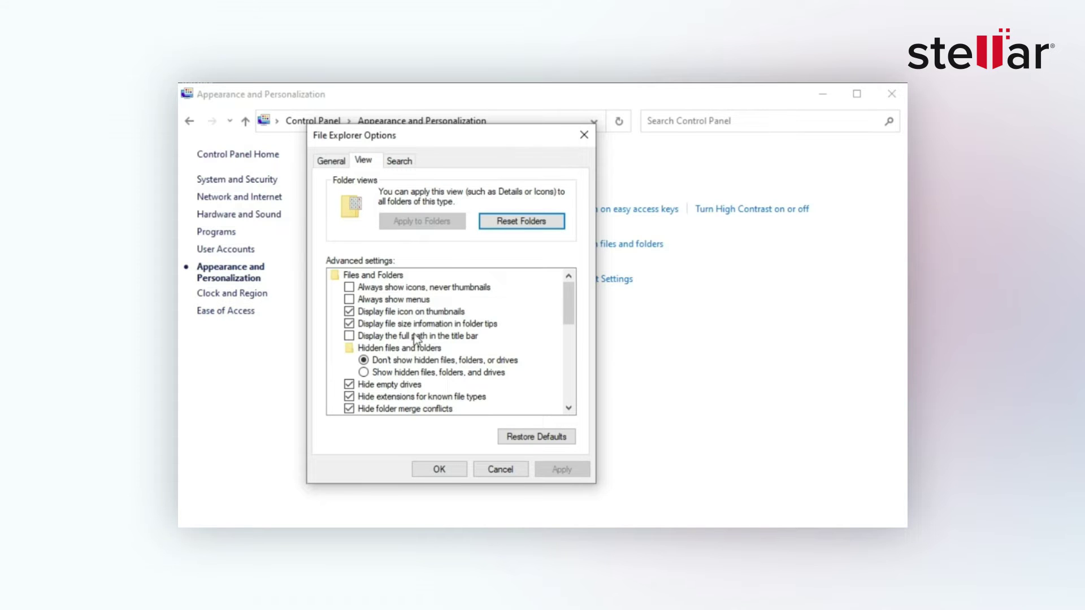
click(397, 377)
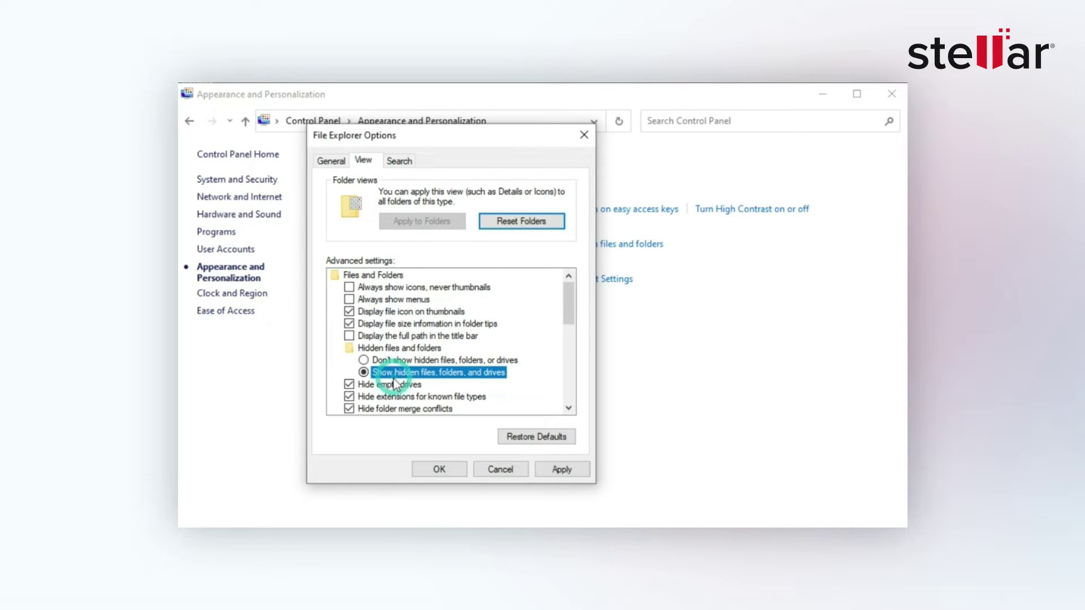
click(439, 470)
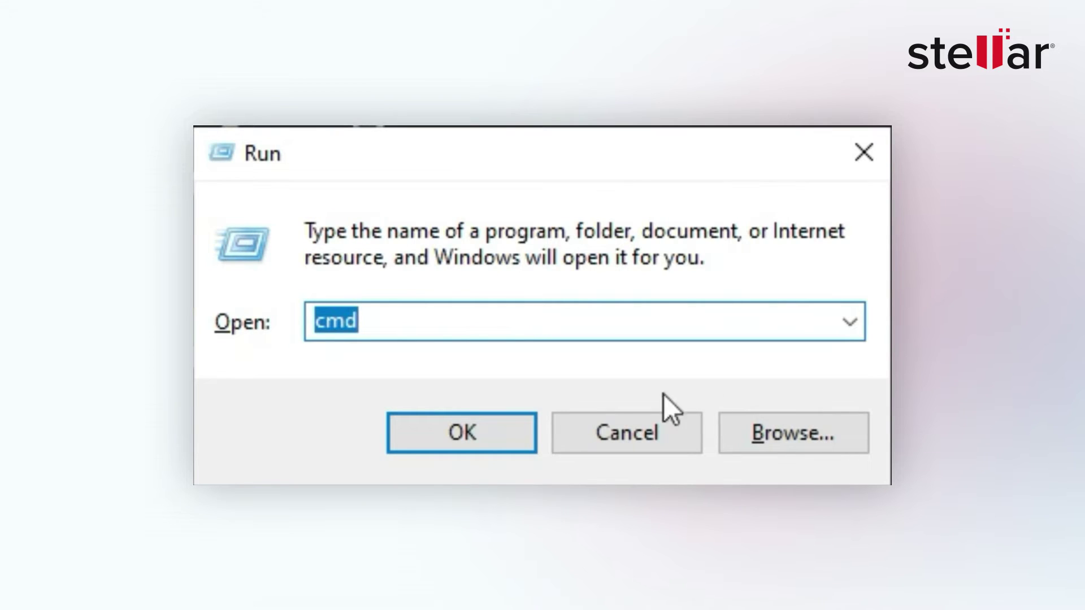
Run attrib -h -r -s /s /d f:*.* in Command Prompt to clear attributes on drive F:.
click(498, 426)
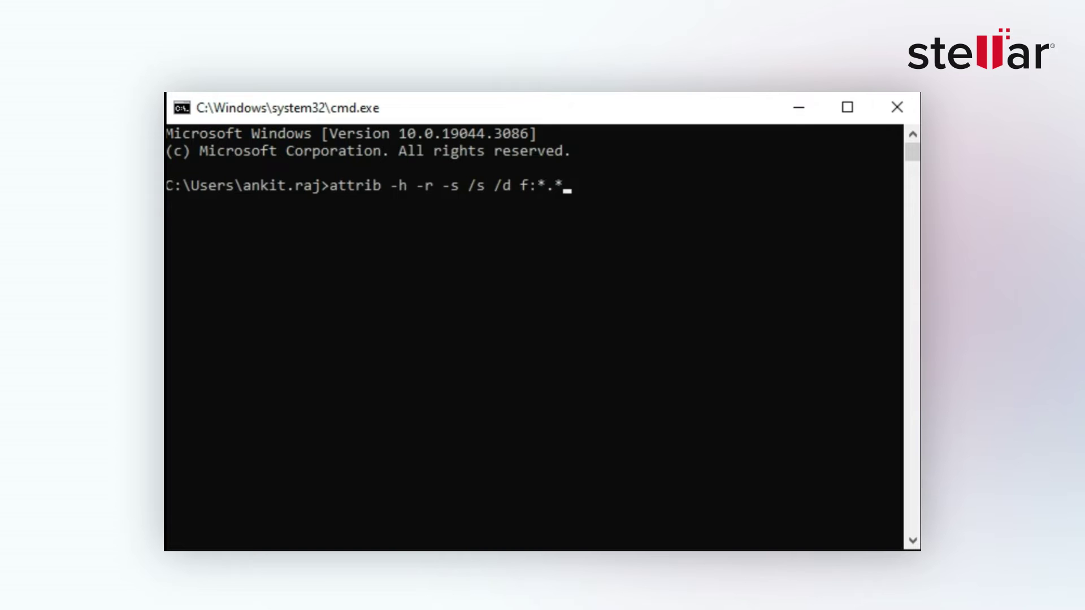
click(524, 186)
key(Return)
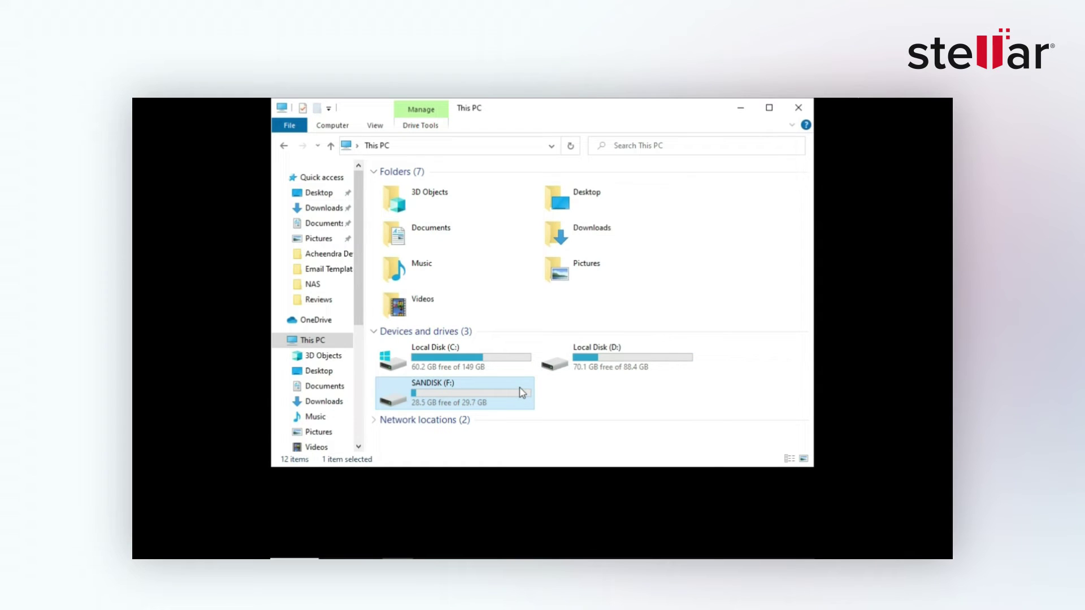
Choose NTFS as the file system in the Format dialog for SANDISK (F:).
right_click(521, 391)
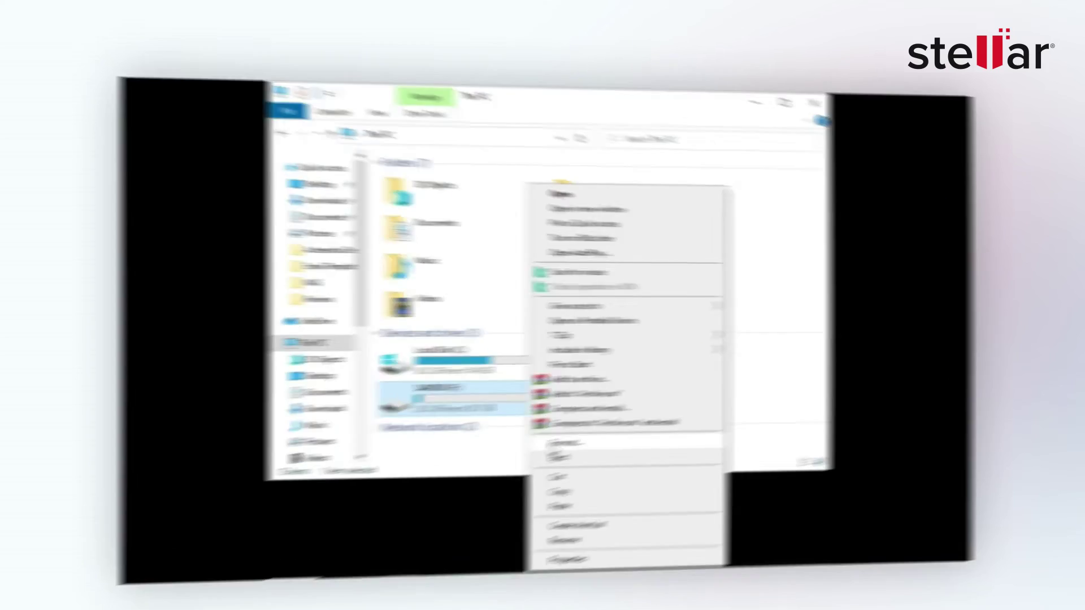
click(555, 436)
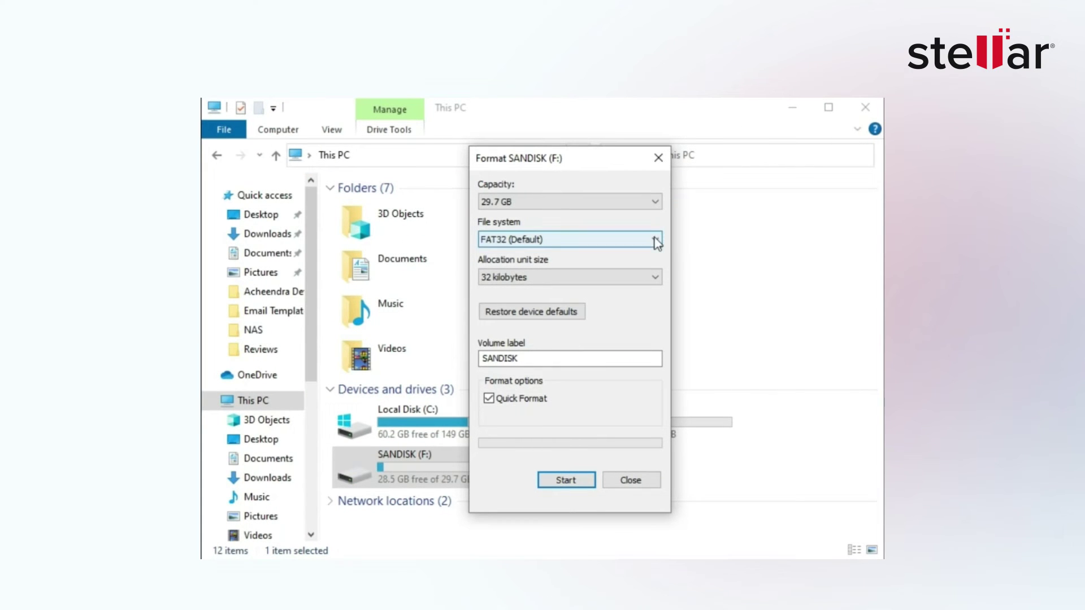
click(656, 243)
click(651, 253)
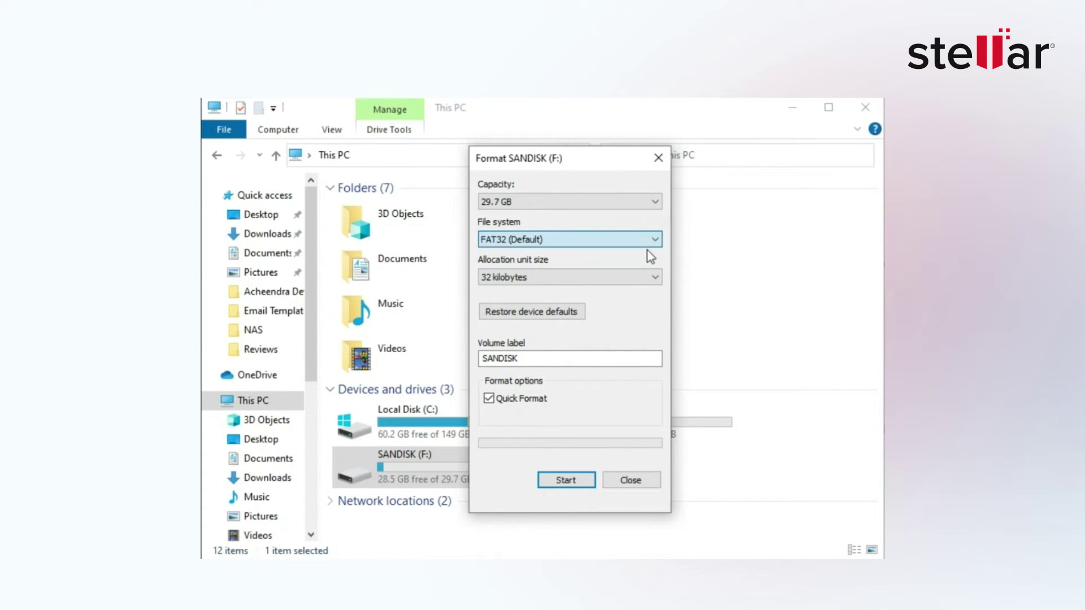
Start the format, confirm data erasure and acknowledge the Format Complete message.
click(575, 484)
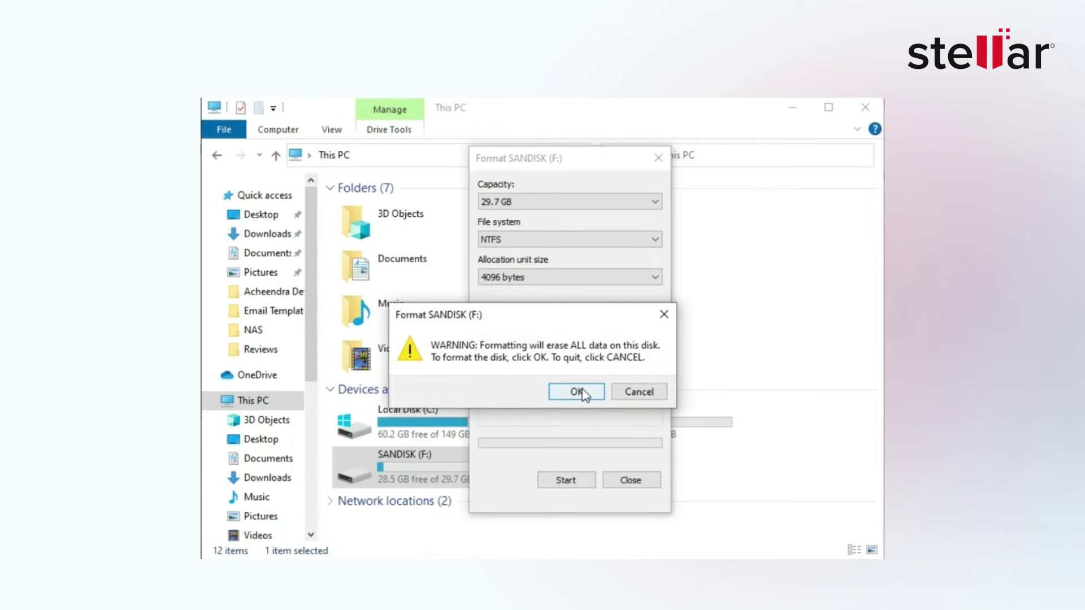
click(578, 392)
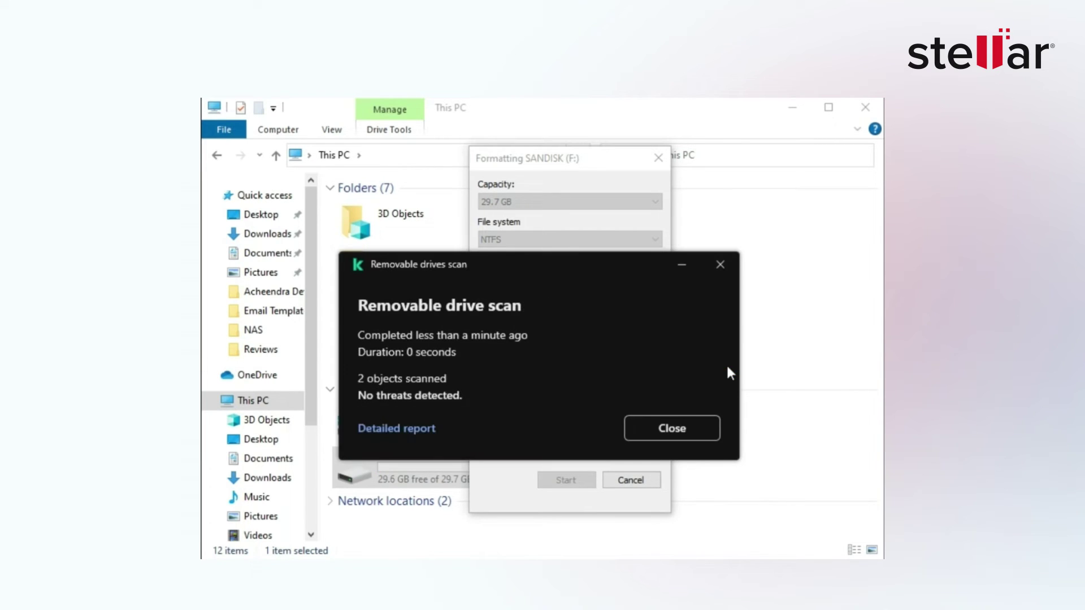
click(682, 430)
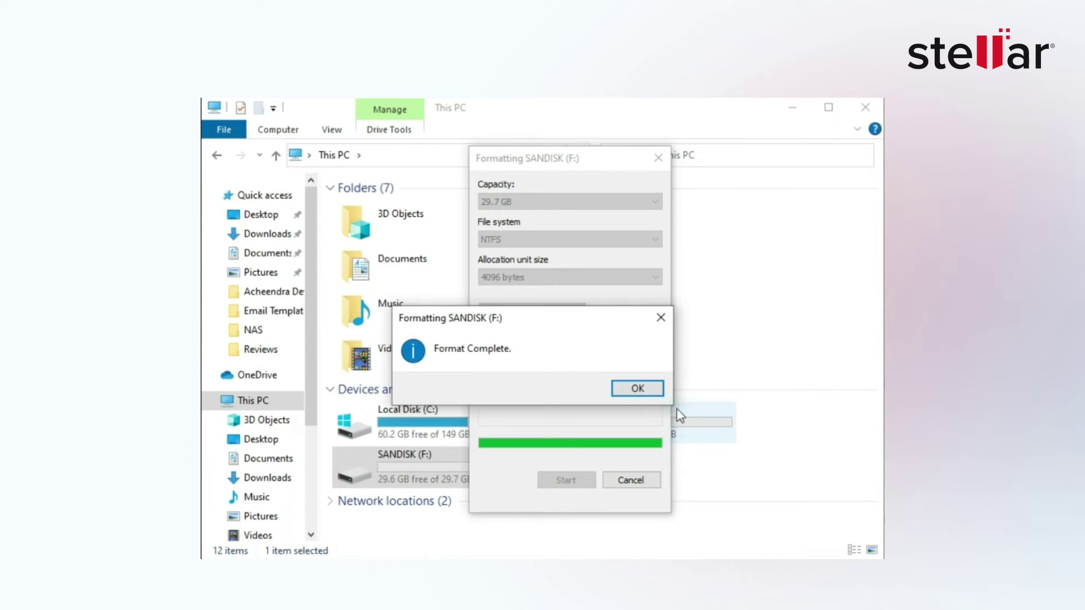
click(652, 388)
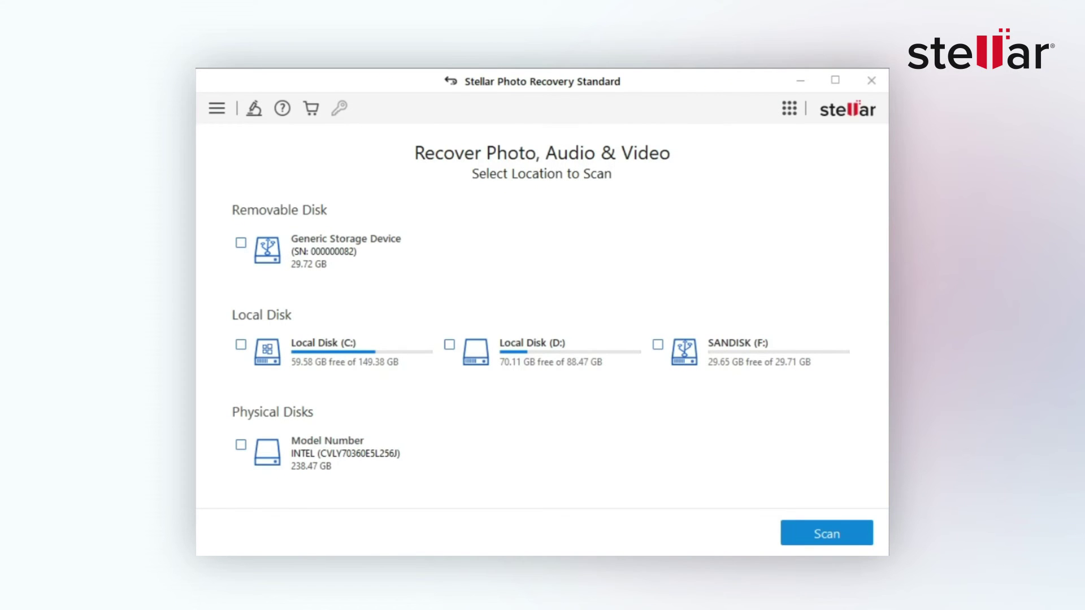
Scan the SANDISK (F:) drive with Deep Scan enabled.
click(659, 344)
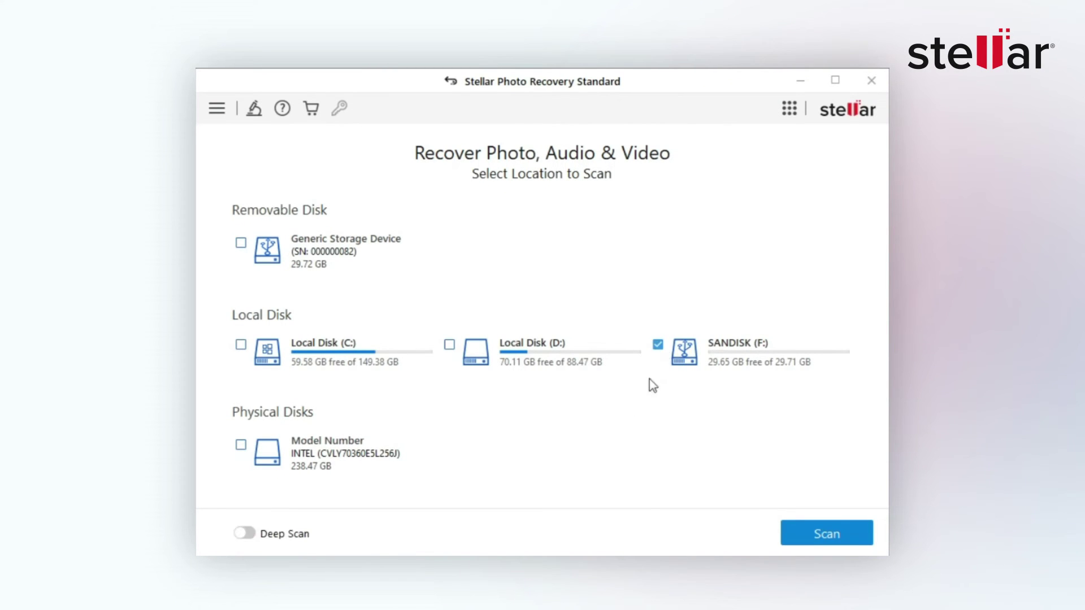
click(245, 534)
click(823, 536)
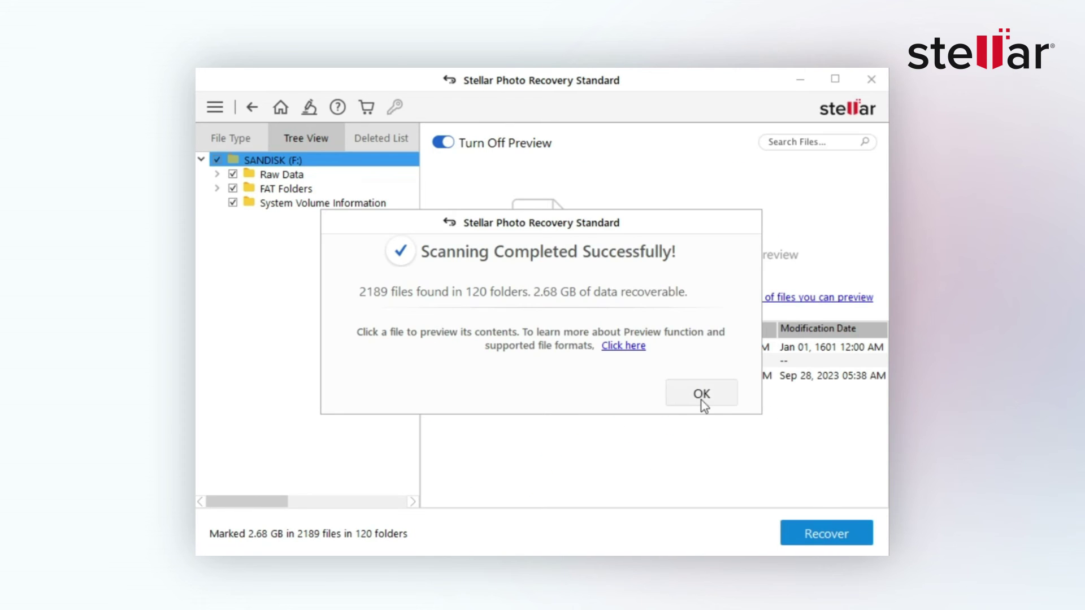
Dismiss the scan completion message, preview a found CR2 photo and start its recovery.
click(701, 395)
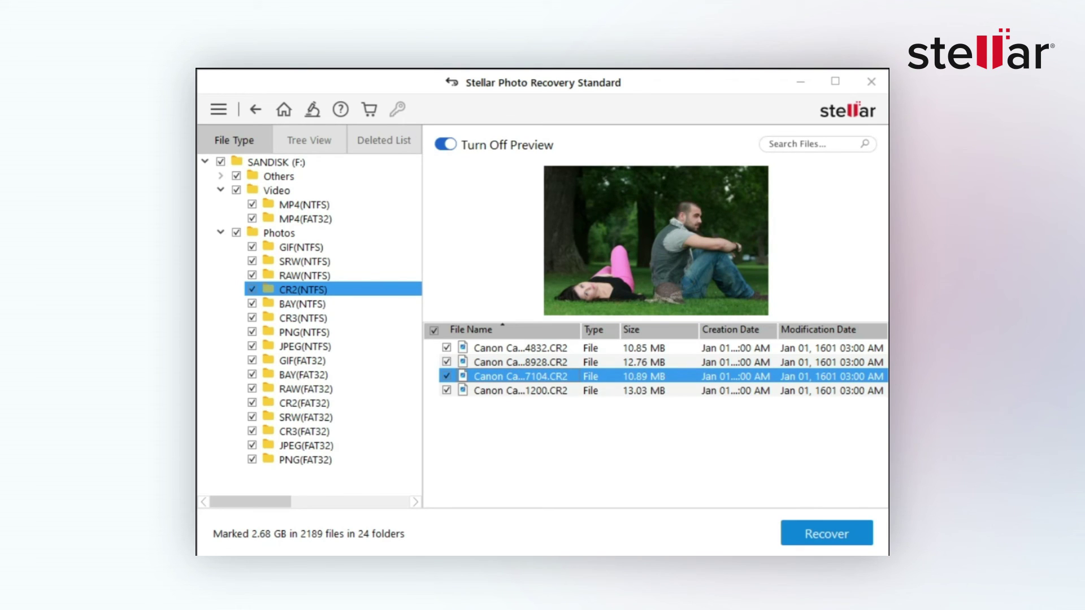
click(637, 378)
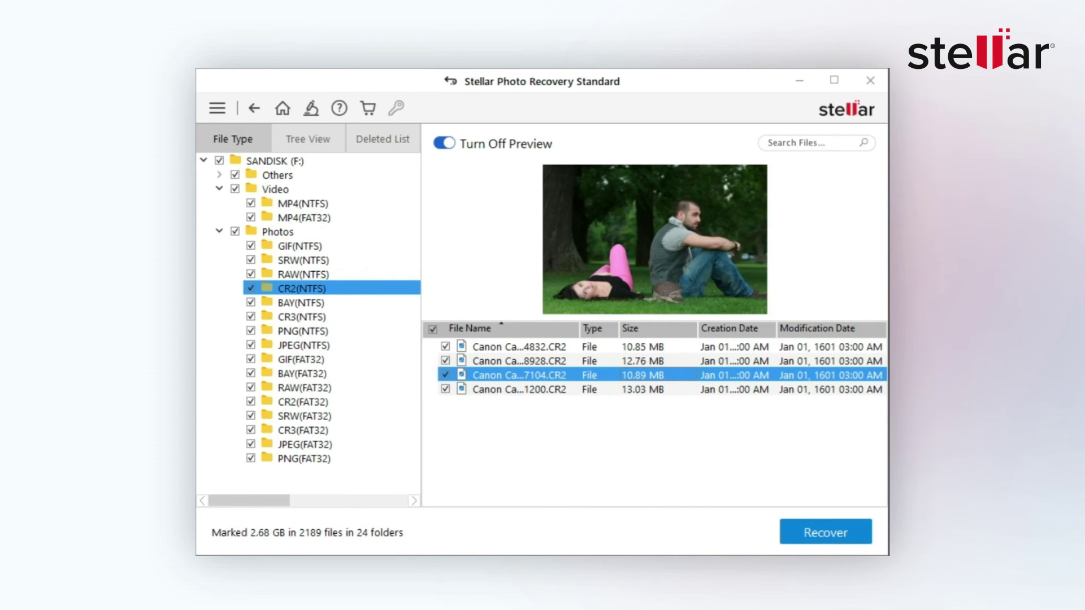
click(831, 532)
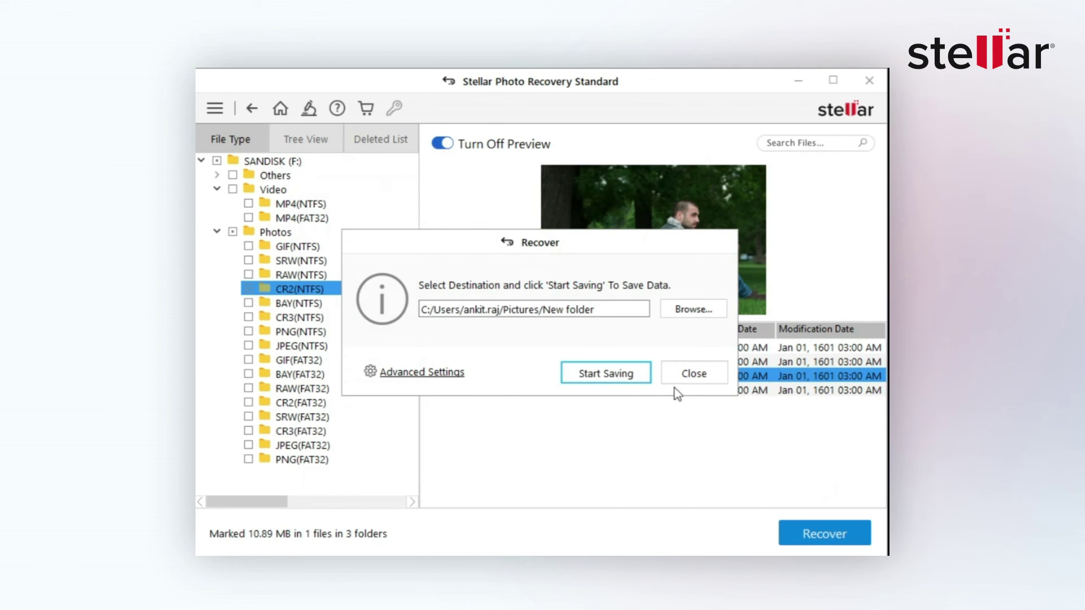
Browse to Pictures and select the Recovered folder as the save destination.
click(703, 310)
click(373, 324)
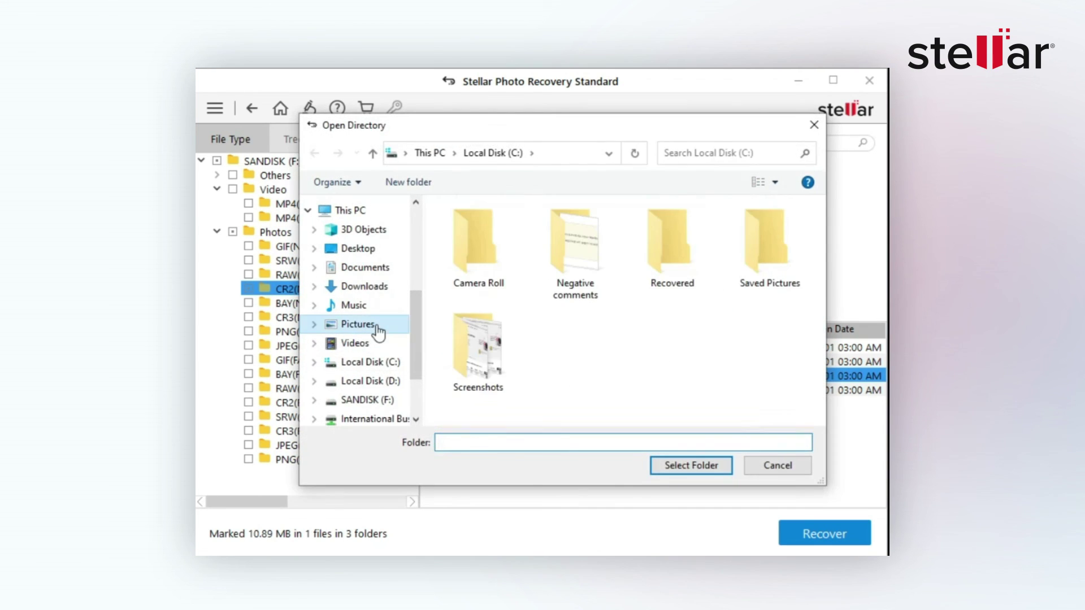
double_click(660, 275)
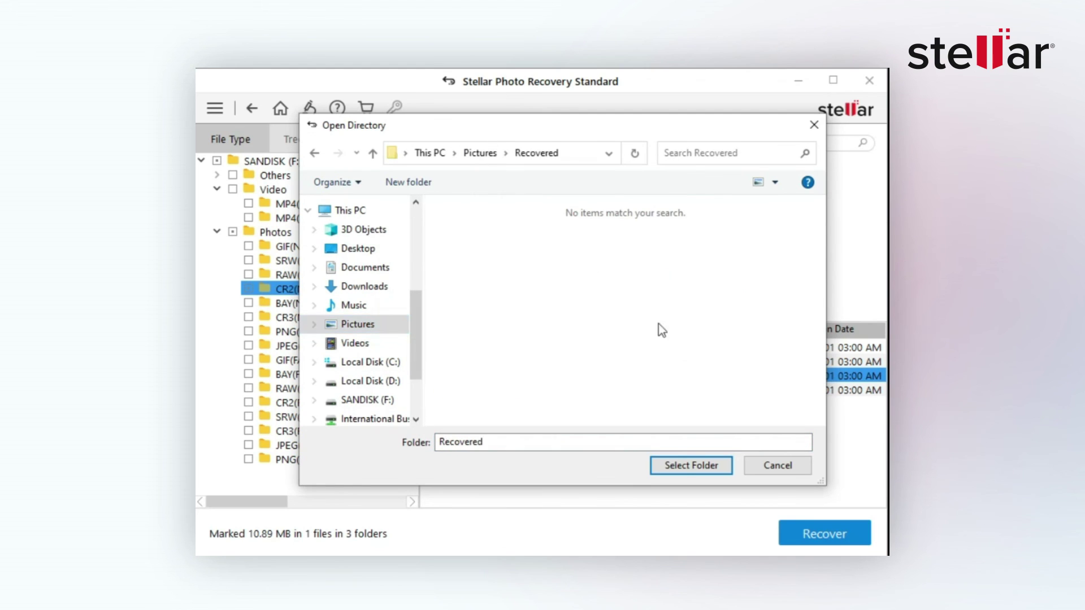
click(686, 466)
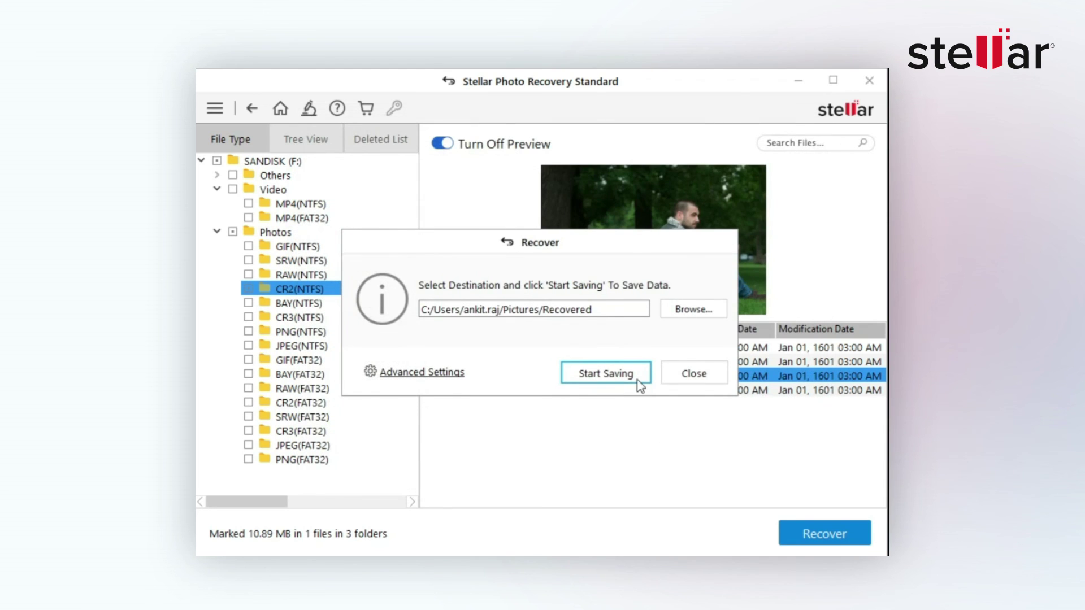